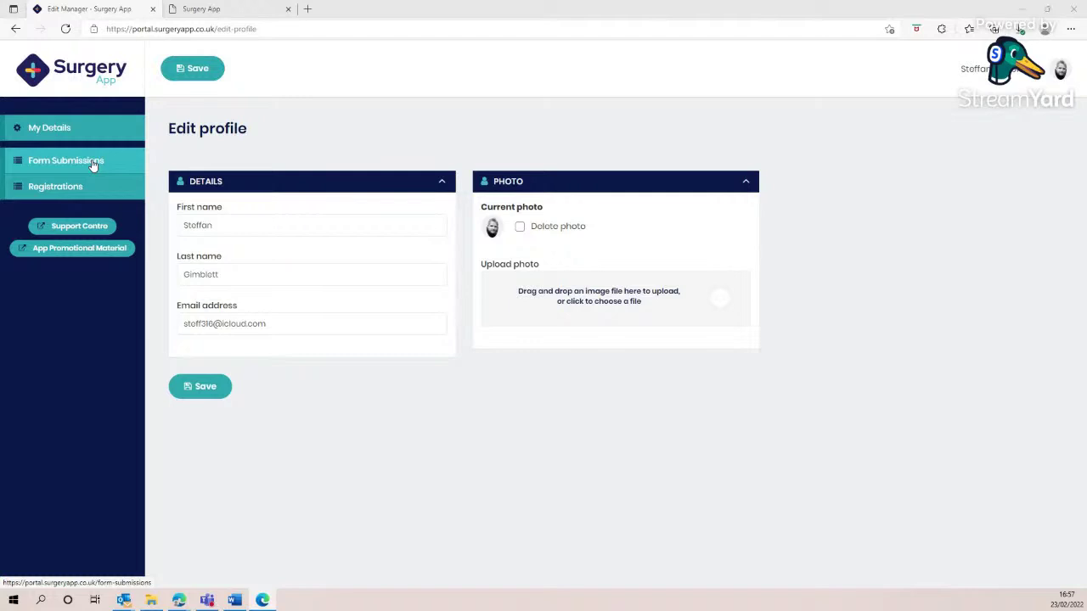
# View the Form Submissions and Registrations lists, and return to Form Submissions
pyautogui.click(93, 164)
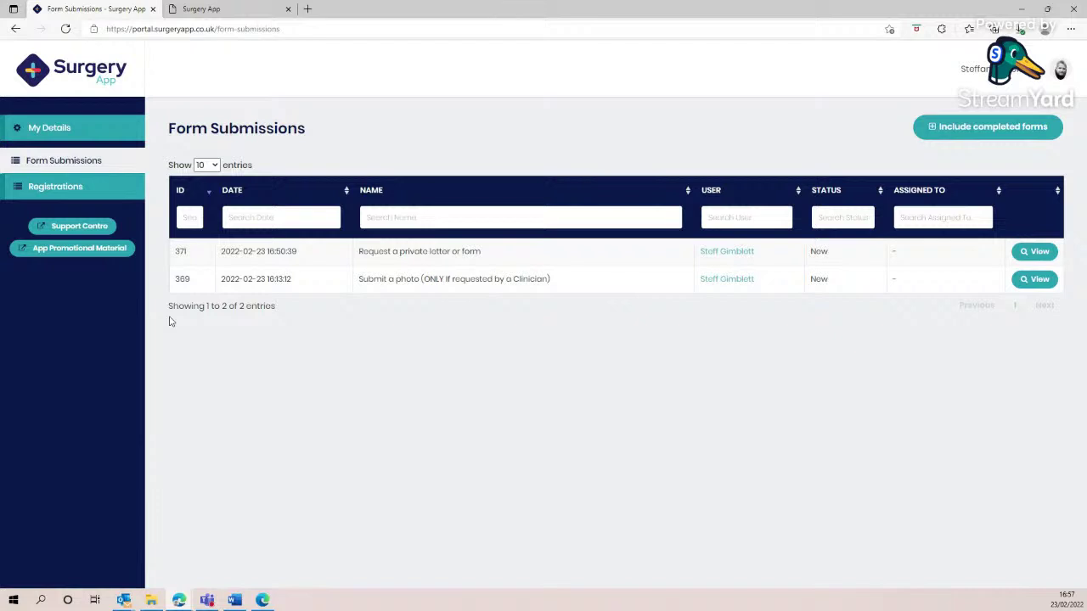
pyautogui.click(103, 192)
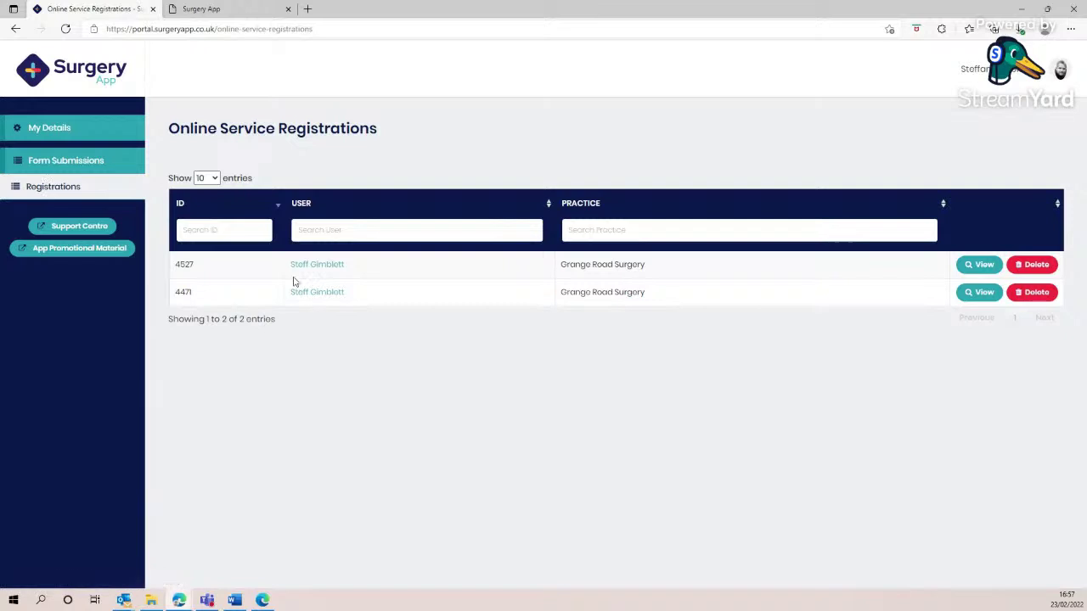
pyautogui.click(62, 167)
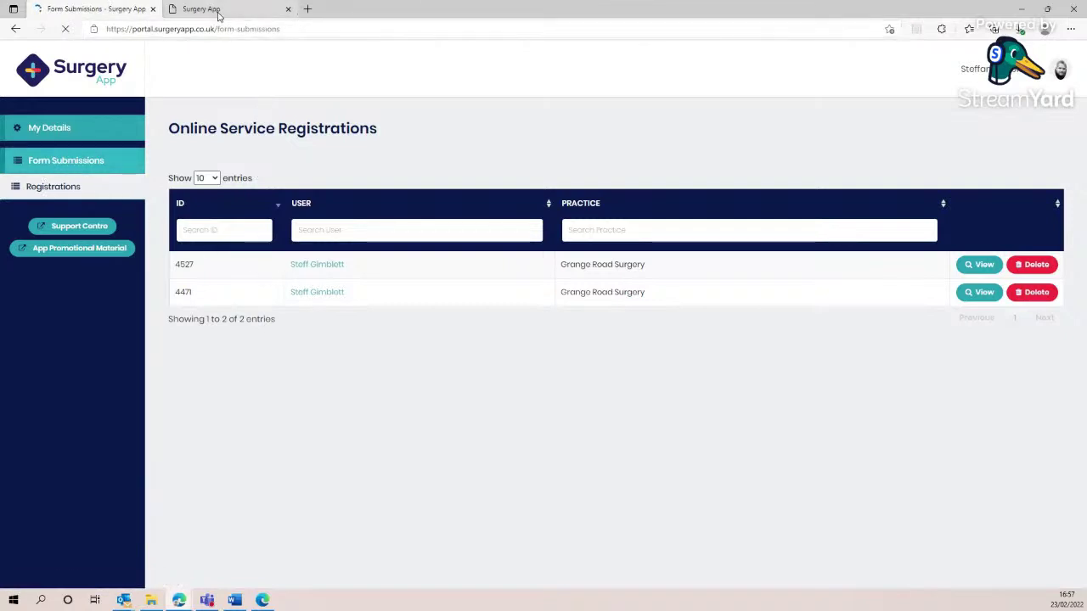
# Switch to the patient app preview and open the "I have an admin query" page to view the available forms
pyautogui.click(218, 10)
pyautogui.scroll(-3, 385, 267)
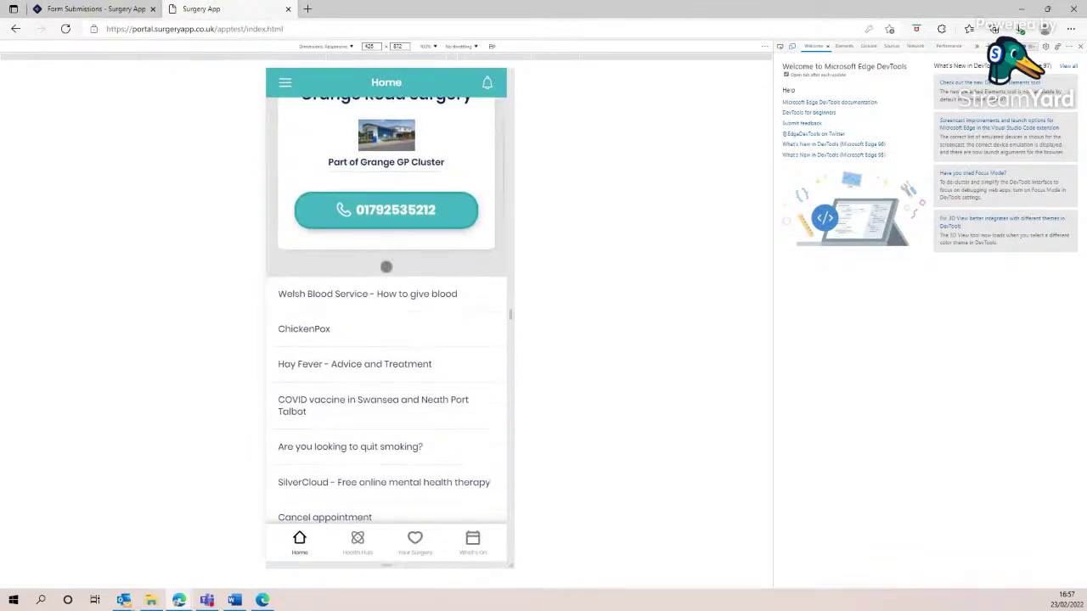
pyautogui.scroll(-7, 385, 267)
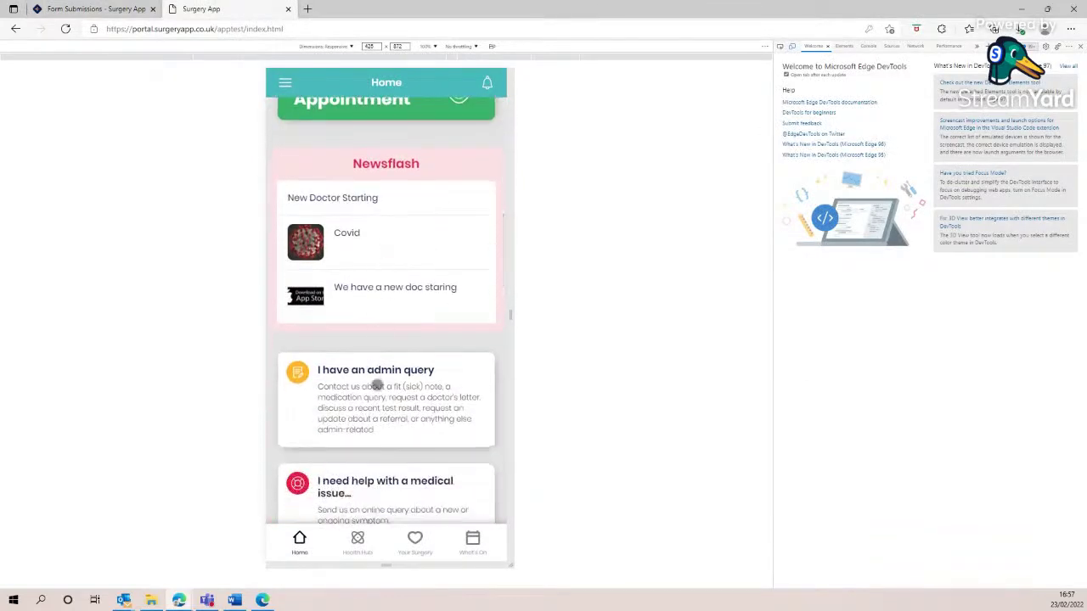
pyautogui.click(377, 384)
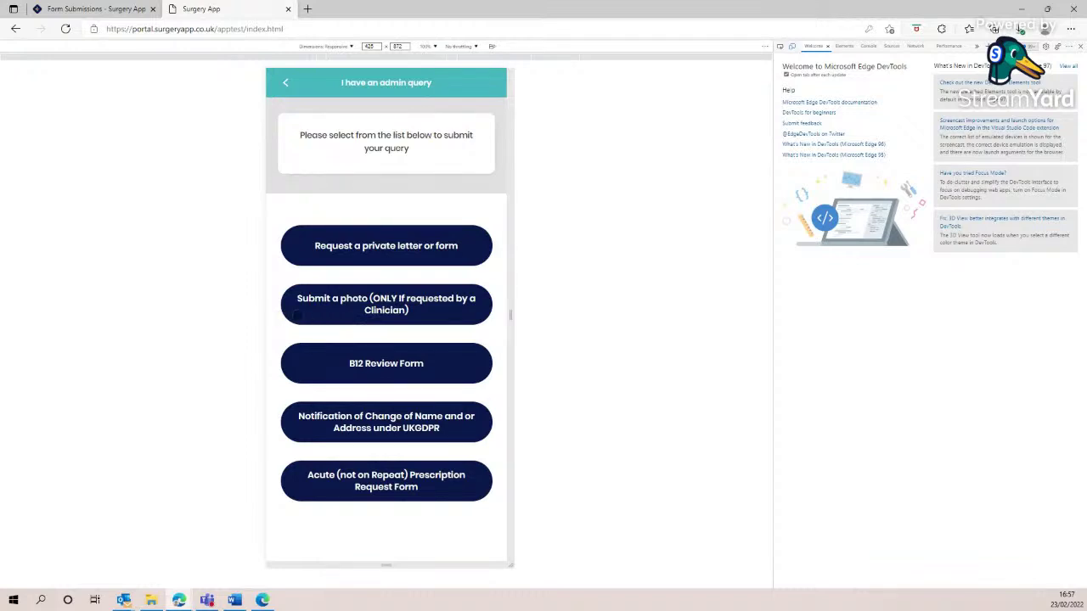
# Return to the portal's submissions list, open the "Request a private letter or form" submission and review its questions and answers
pyautogui.click(80, 10)
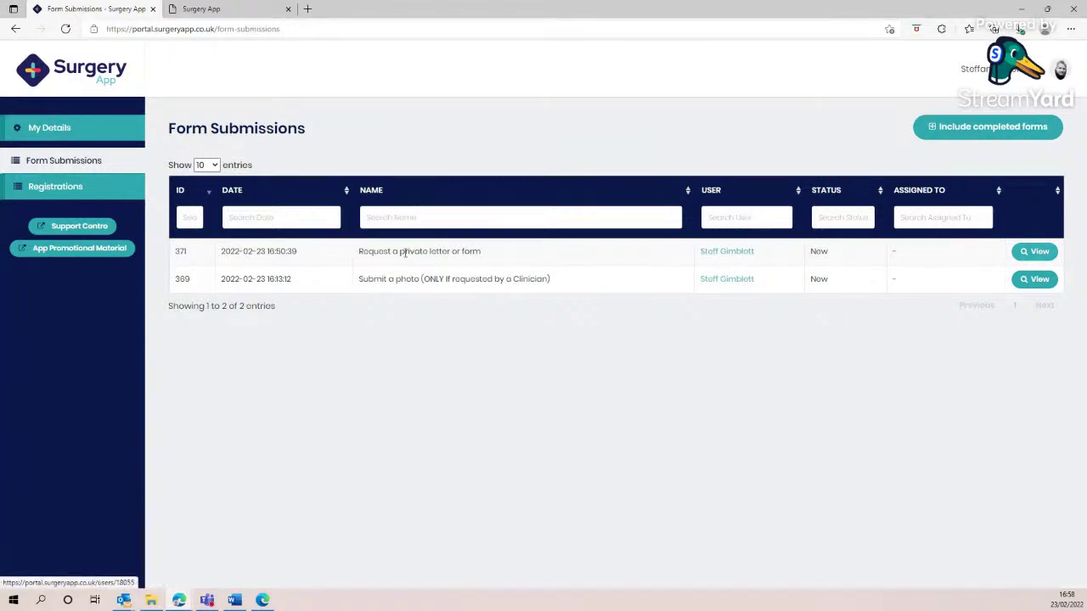
pyautogui.click(1024, 258)
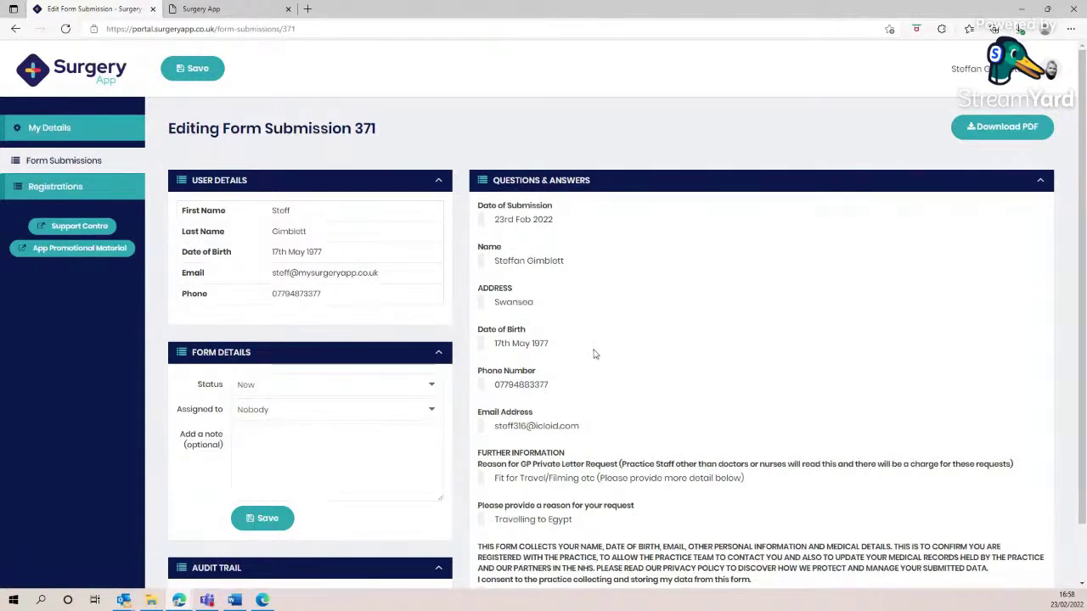
pyautogui.scroll(-2, 594, 349)
pyautogui.scroll(2, 585, 375)
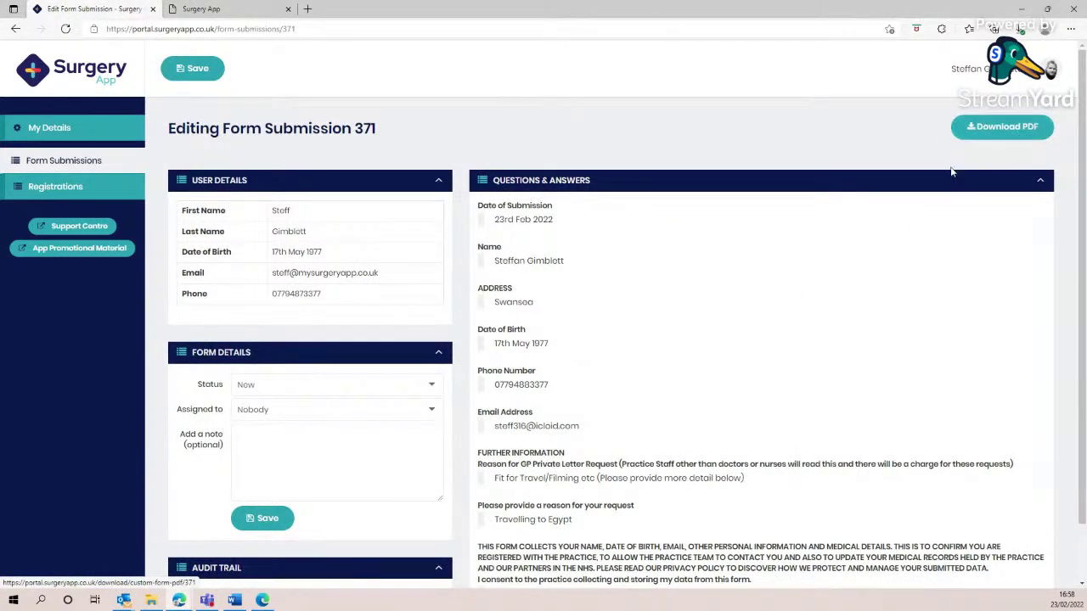
pyautogui.scroll(-2, 739, 391)
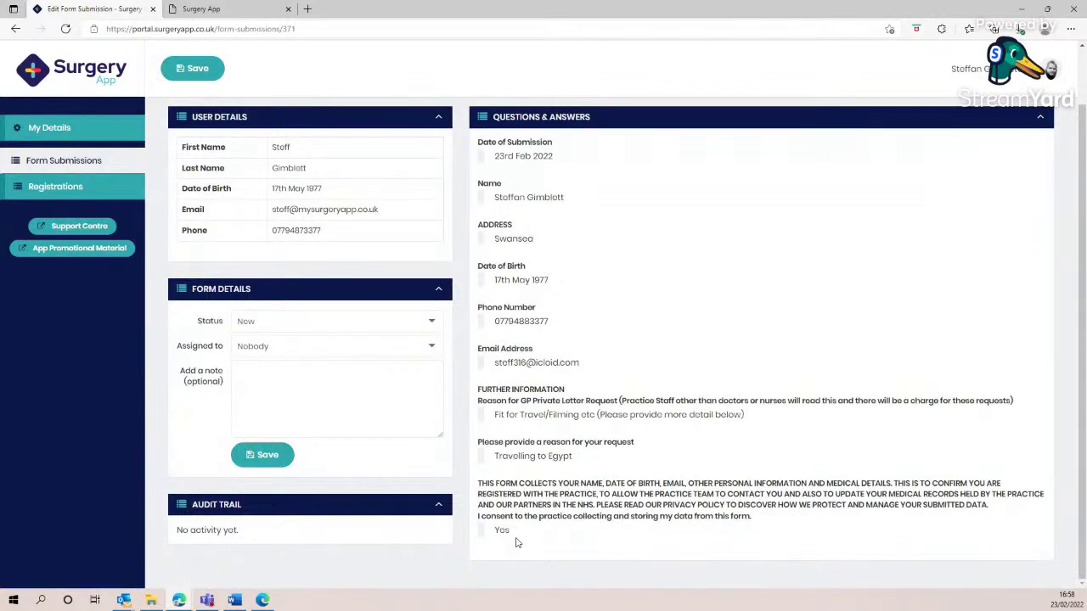
pyautogui.moveTo(517, 541); pyautogui.dragTo(475, 156)
pyautogui.click(668, 264)
pyautogui.scroll(1, 668, 264)
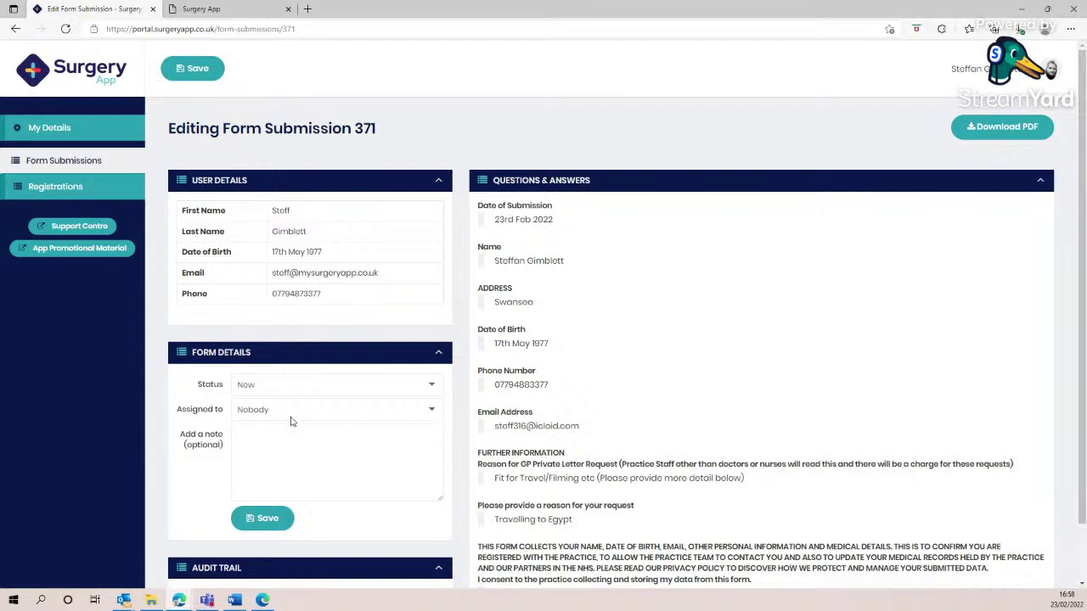
pyautogui.click(379, 413)
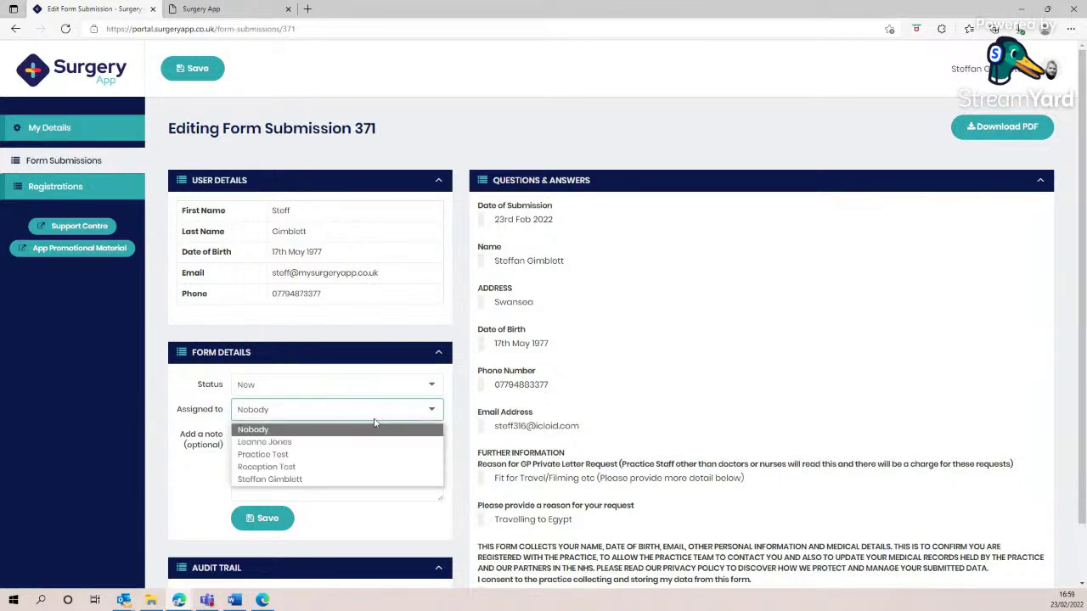
pyautogui.click(360, 480)
pyautogui.click(304, 443)
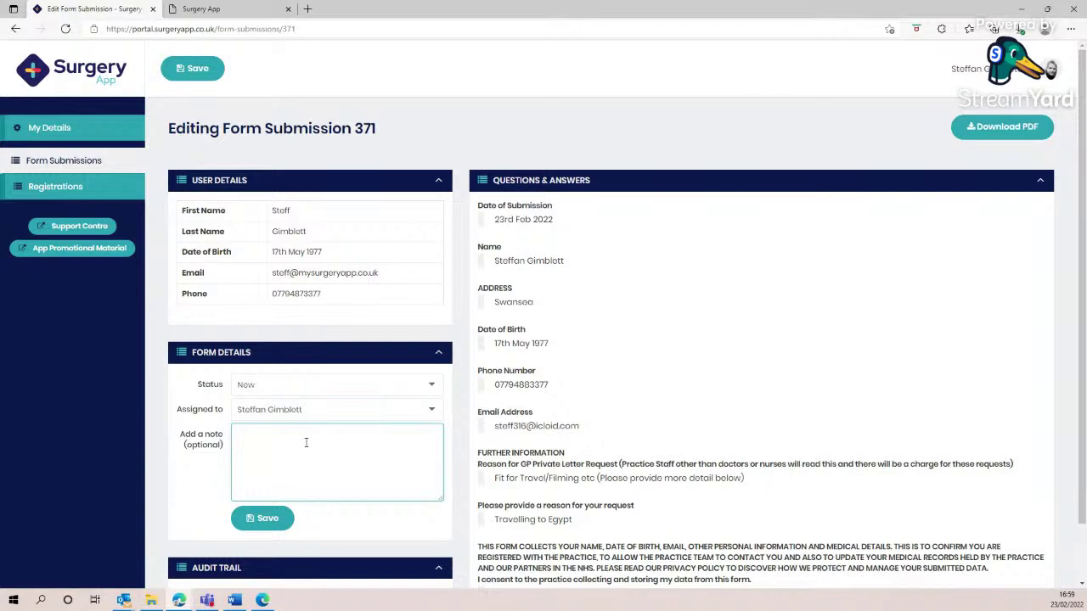
# Assign the submission to Reception Test with the note "Please code to EMIS" and save it
pyautogui.click(321, 414)
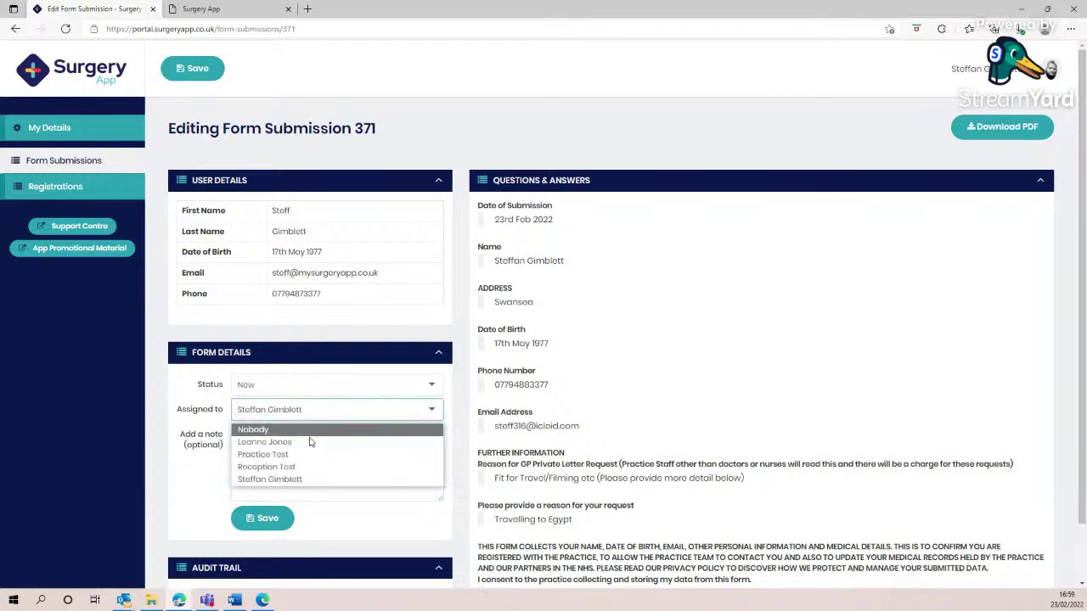
pyautogui.click(308, 467)
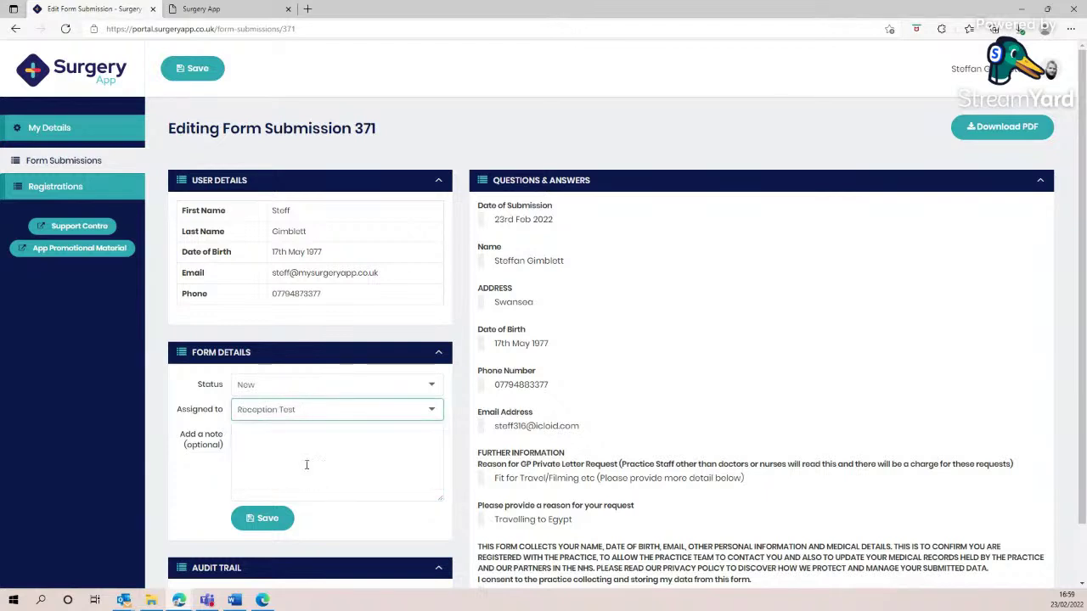
pyautogui.click(283, 445)
pyautogui.write('Please code t')
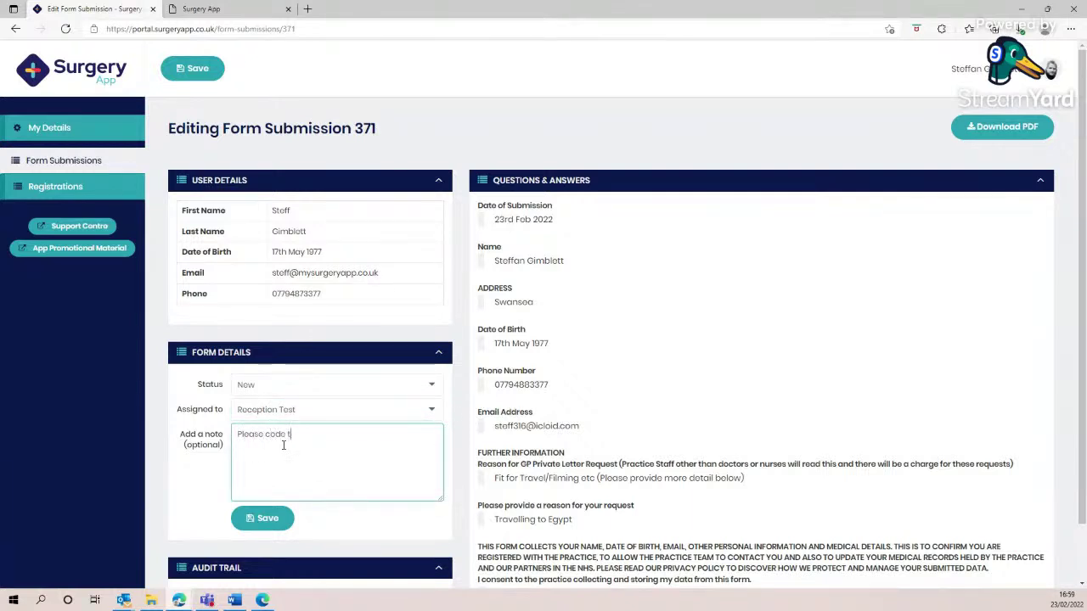
pyautogui.write('o EMIS')
pyautogui.click(264, 518)
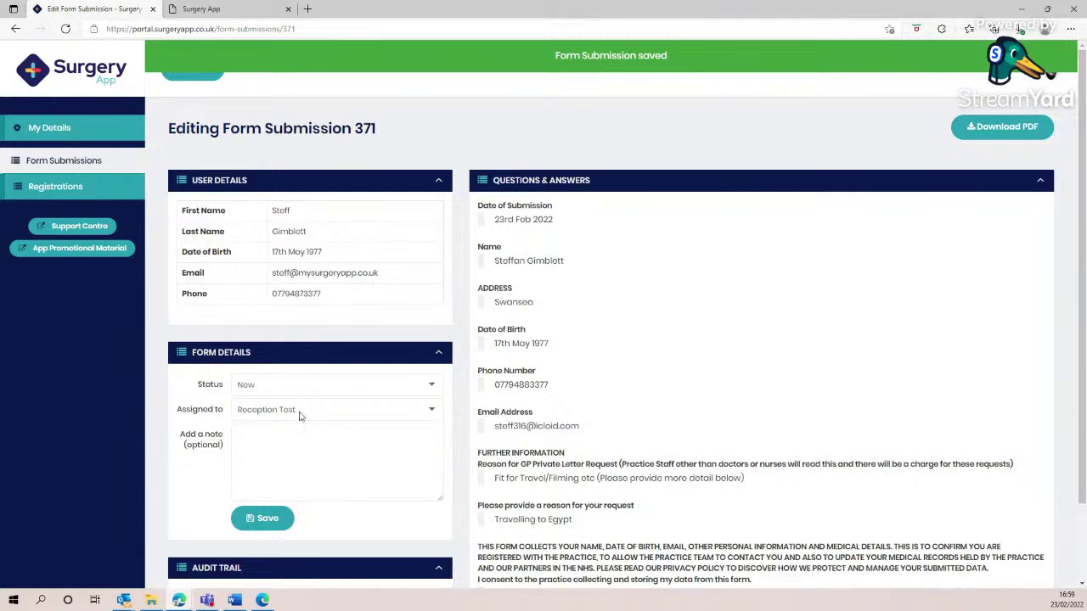
# Check the submission's audit trail, set its status to In progress and save
pyautogui.scroll(-2, 459, 459)
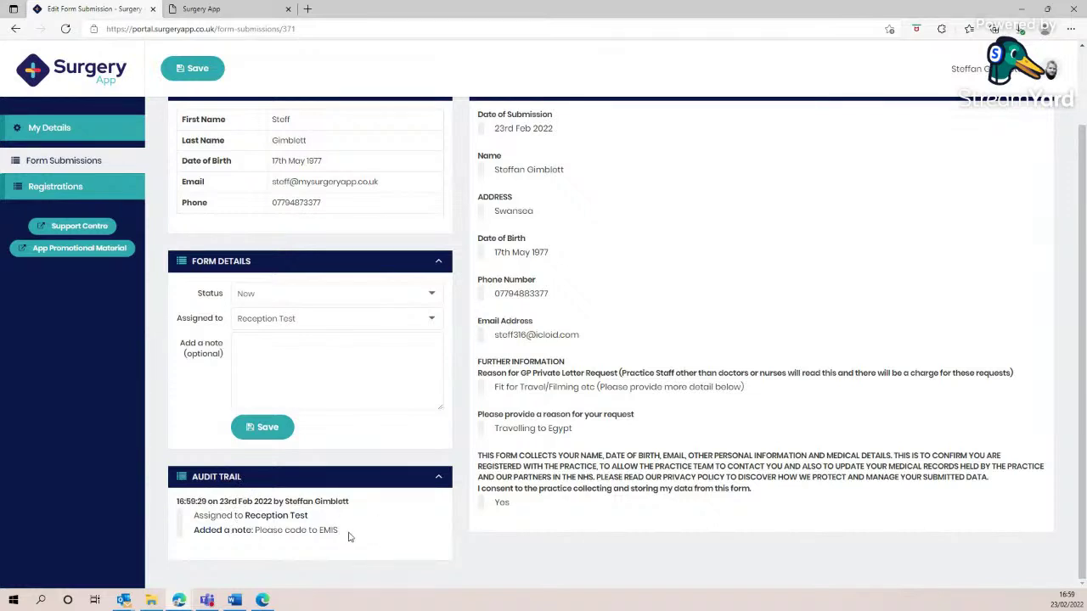
pyautogui.click(282, 299)
pyautogui.click(270, 326)
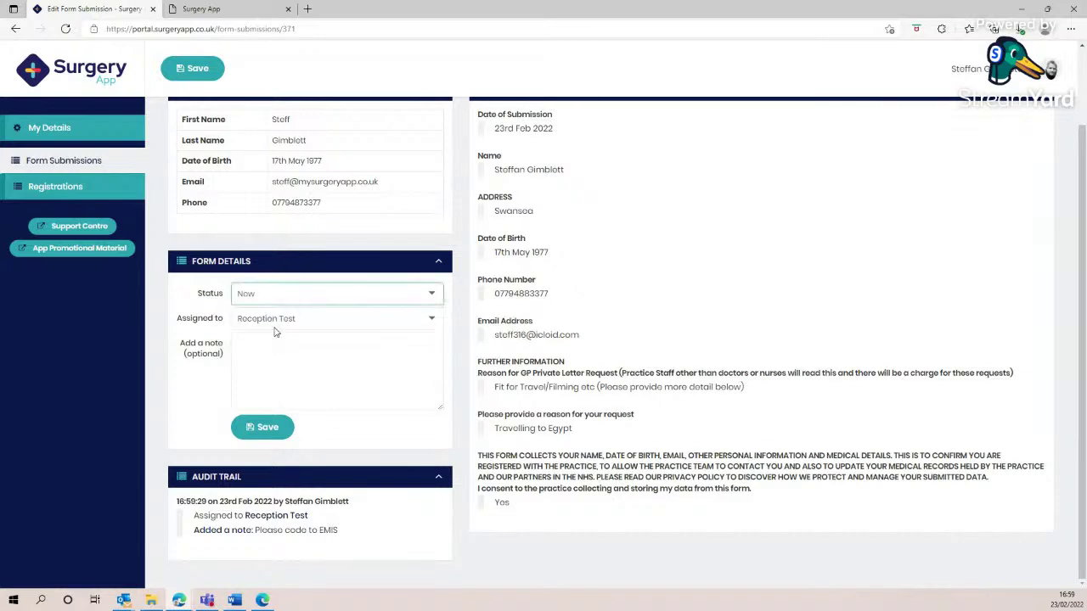
pyautogui.click(263, 426)
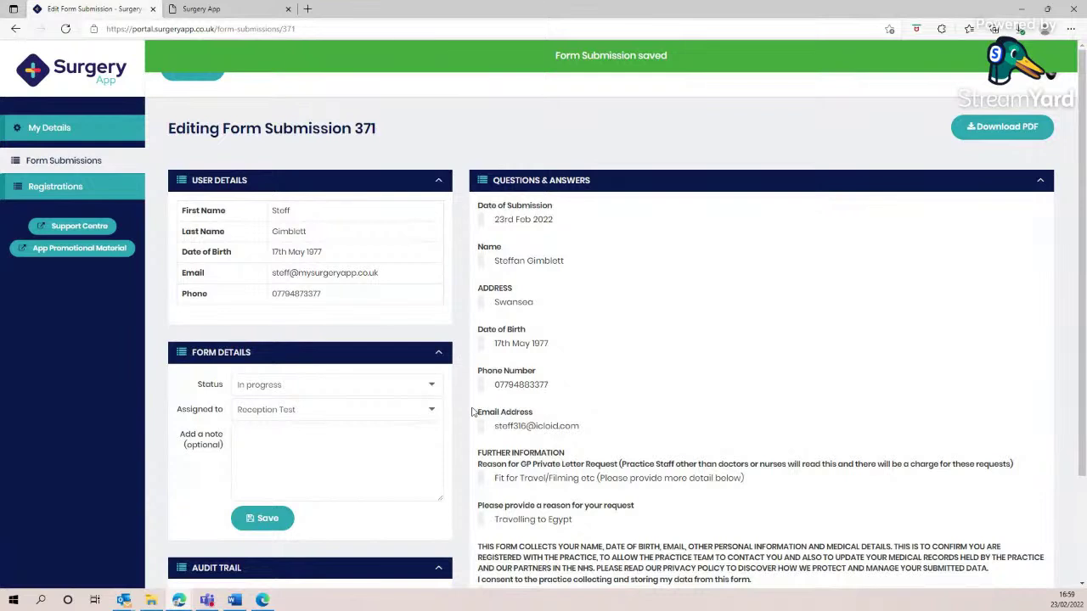
# Reopen the private letter request from the submissions list and enter the note "Coded to EMIS"
pyautogui.click(47, 168)
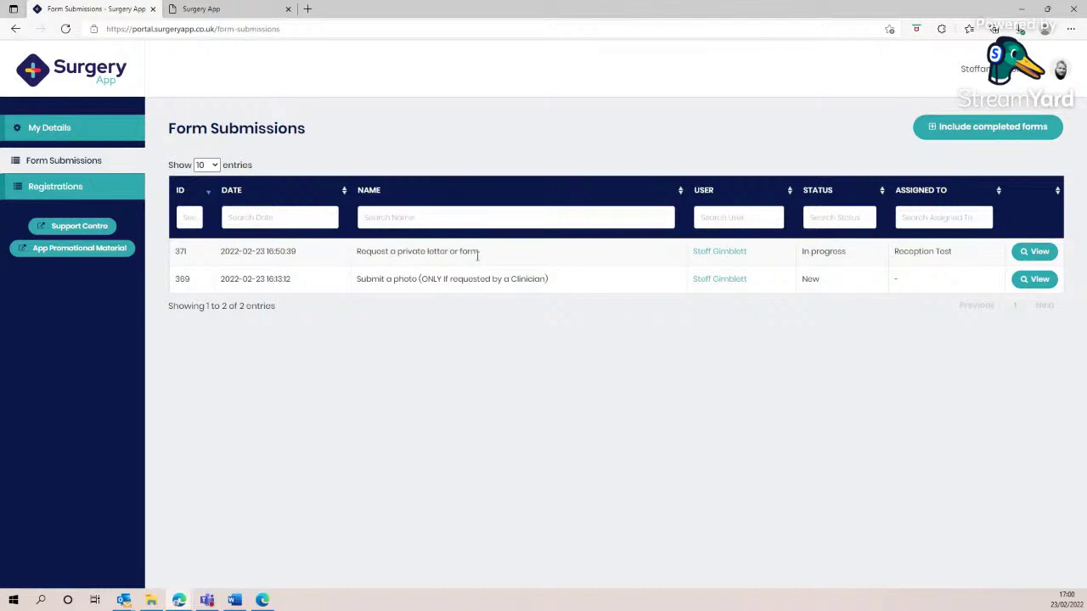
pyautogui.click(1033, 251)
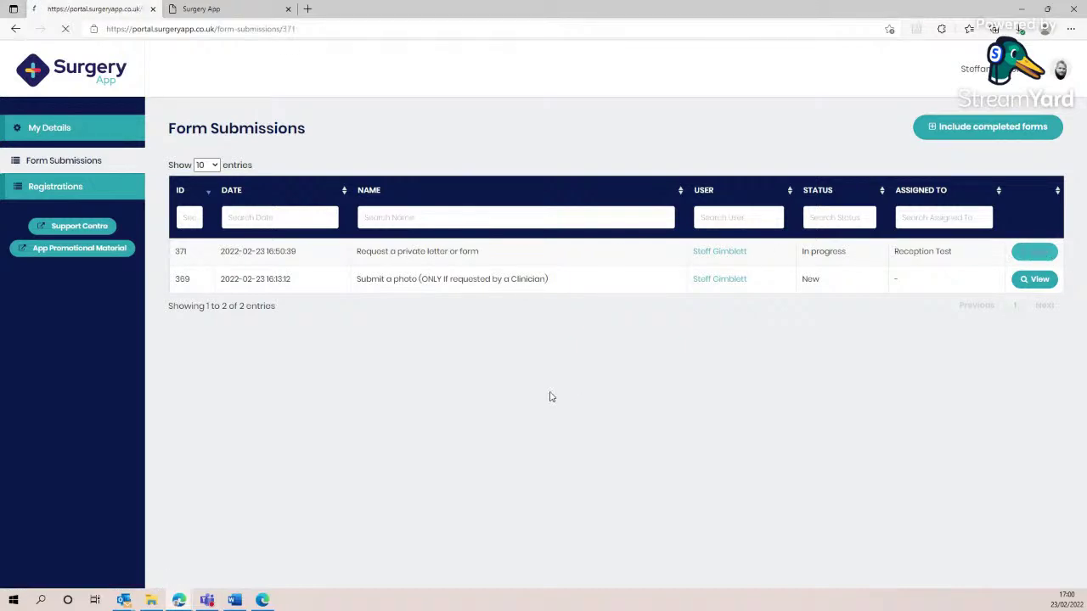
pyautogui.scroll(-3, 450, 424)
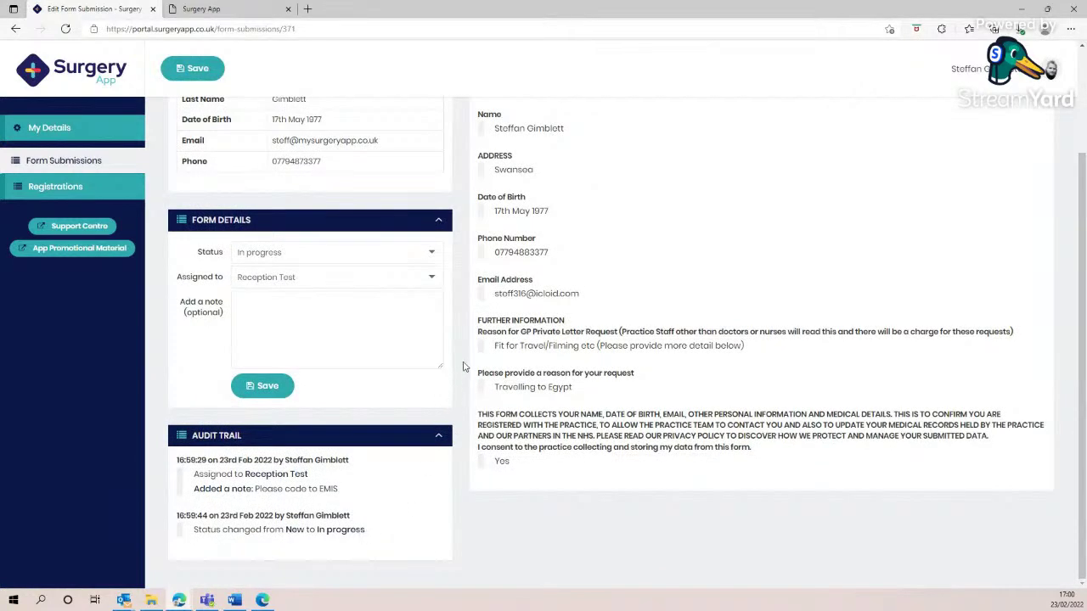
pyautogui.click(254, 298)
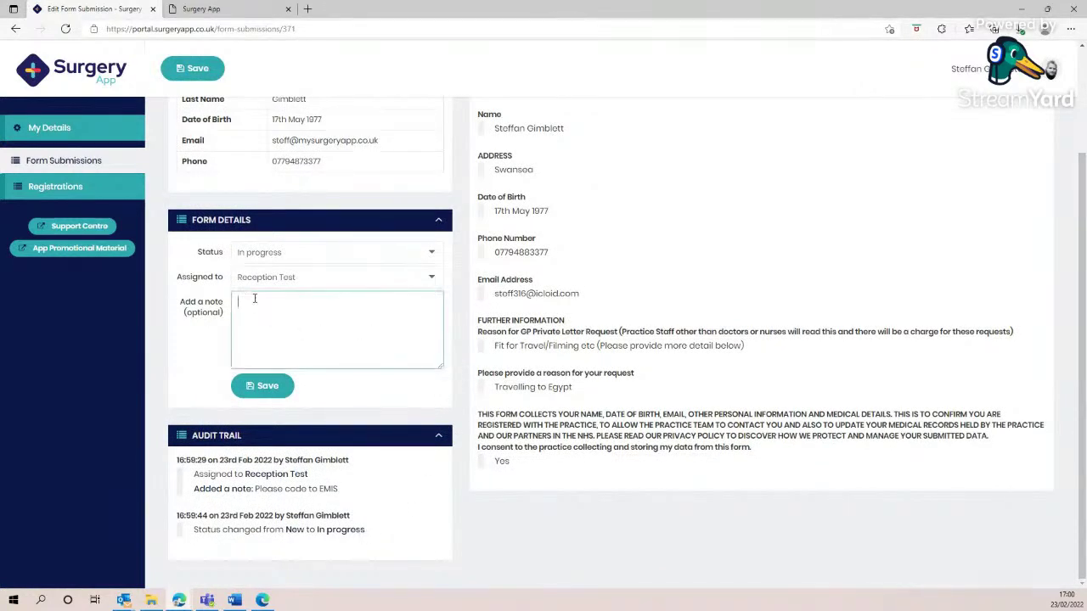
pyautogui.write('Closed to EMIS')
pyautogui.rightClick(254, 302)
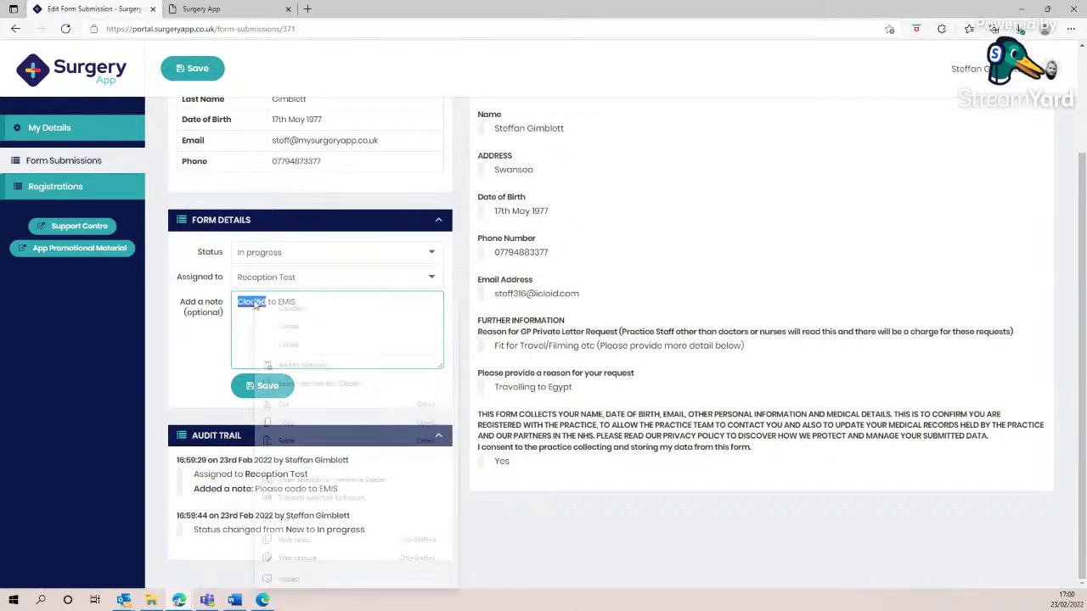
pyautogui.click(235, 315)
pyautogui.moveTo(266, 302); pyautogui.dragTo(244, 301)
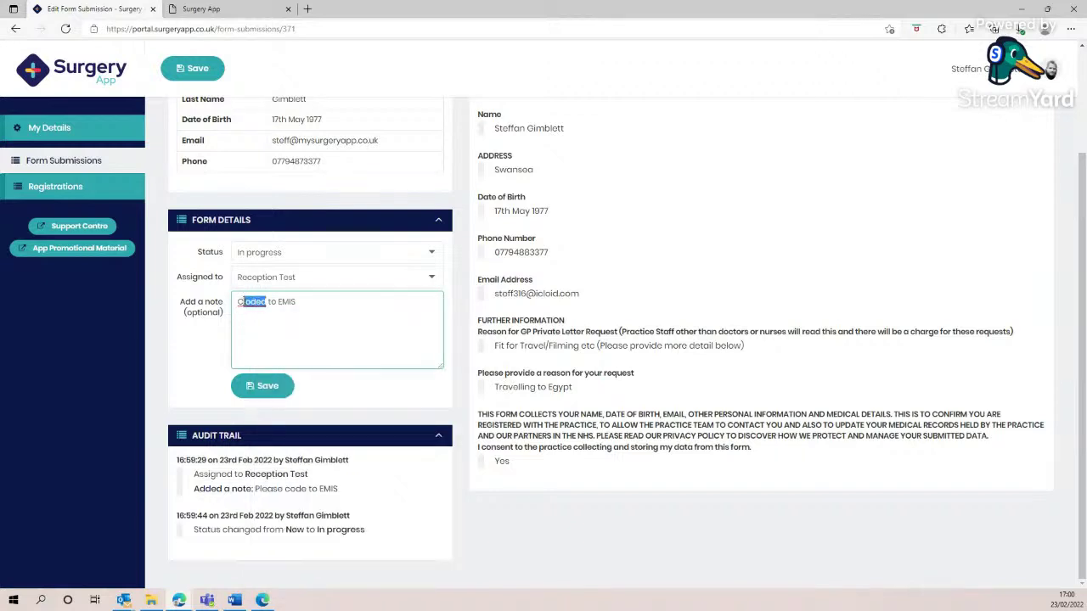
pyautogui.write('oded')
# Set the submission's status to Complete, save it and check the audit trail
pyautogui.click(288, 257)
pyautogui.click(281, 297)
pyautogui.click(310, 304)
pyautogui.click(264, 386)
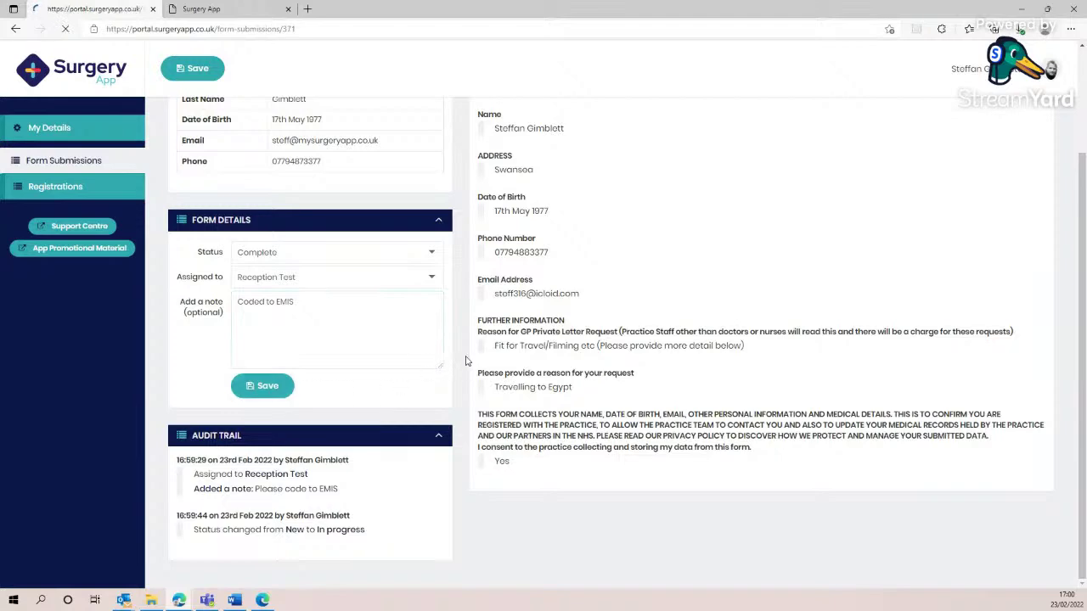
pyautogui.scroll(-3, 468, 359)
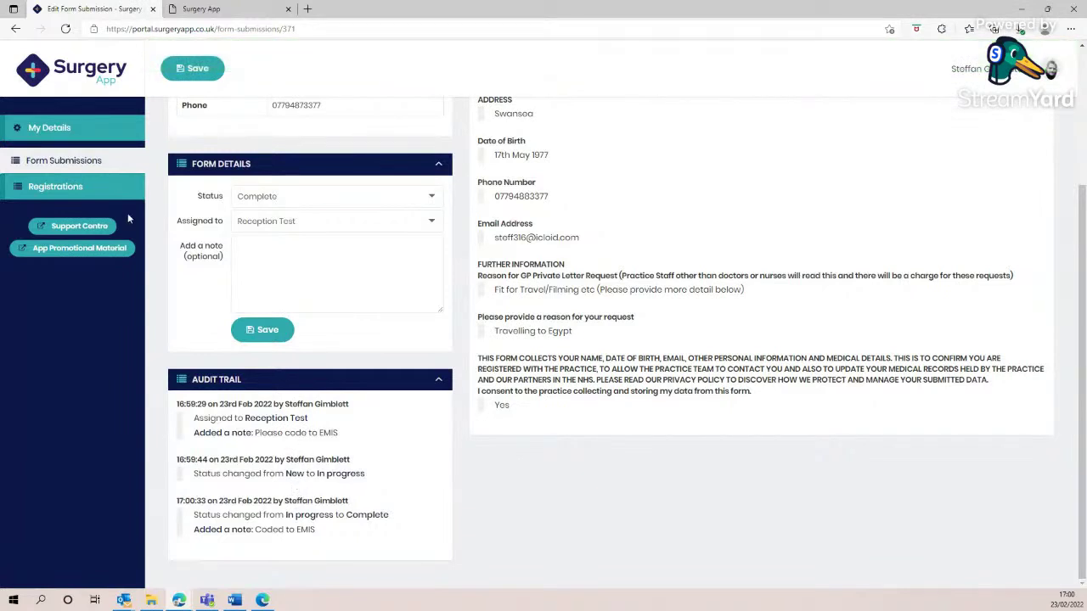
# Include completed forms in the submissions list and open the 23 February private letter request to review its audit trail
pyautogui.click(67, 162)
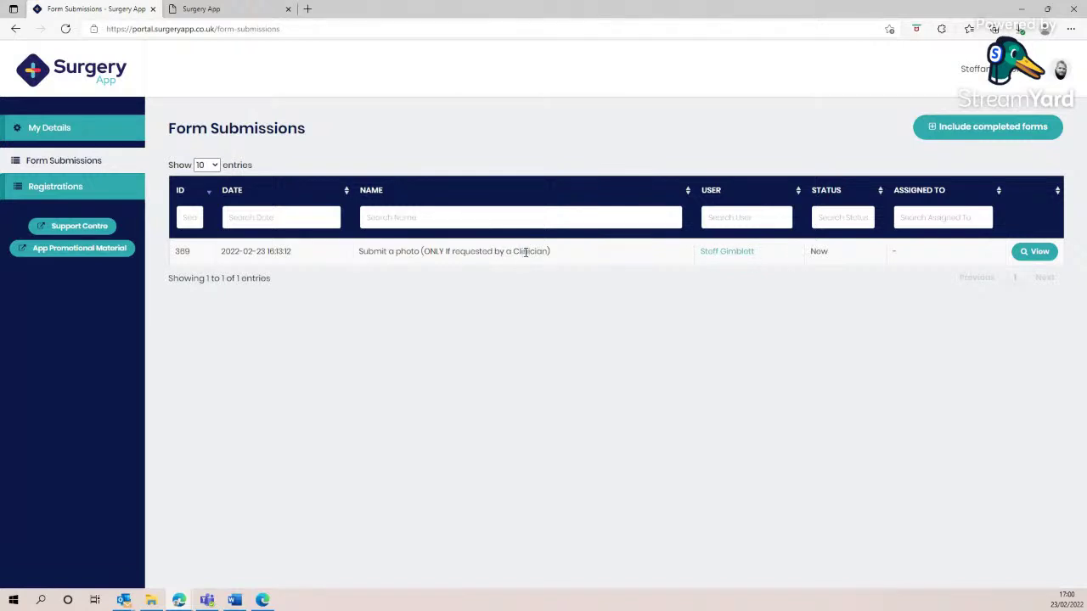
pyautogui.click(993, 129)
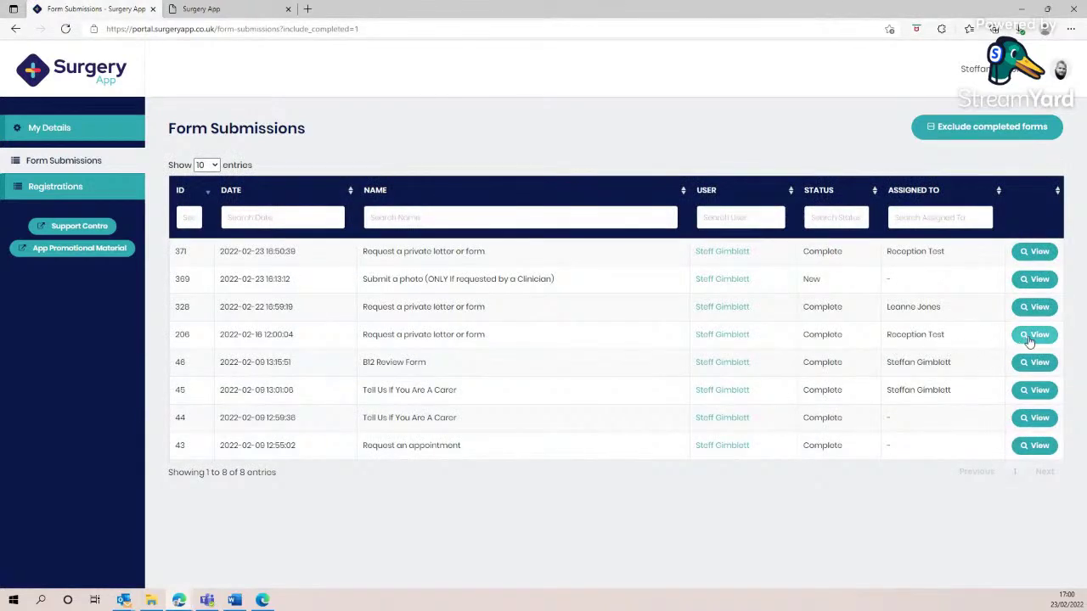
pyautogui.click(1038, 252)
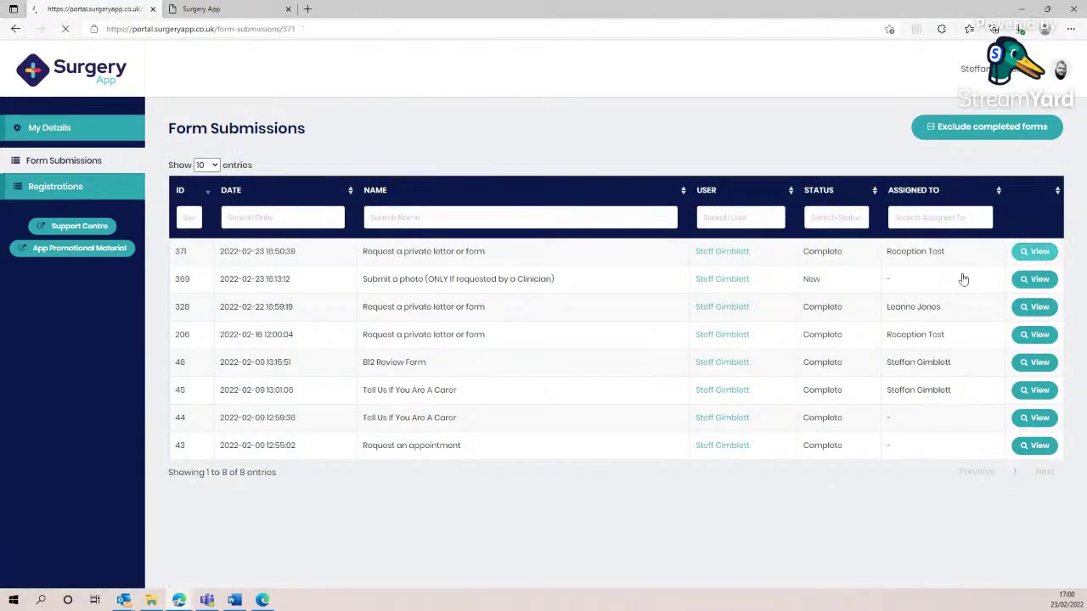
pyautogui.scroll(-3, 458, 417)
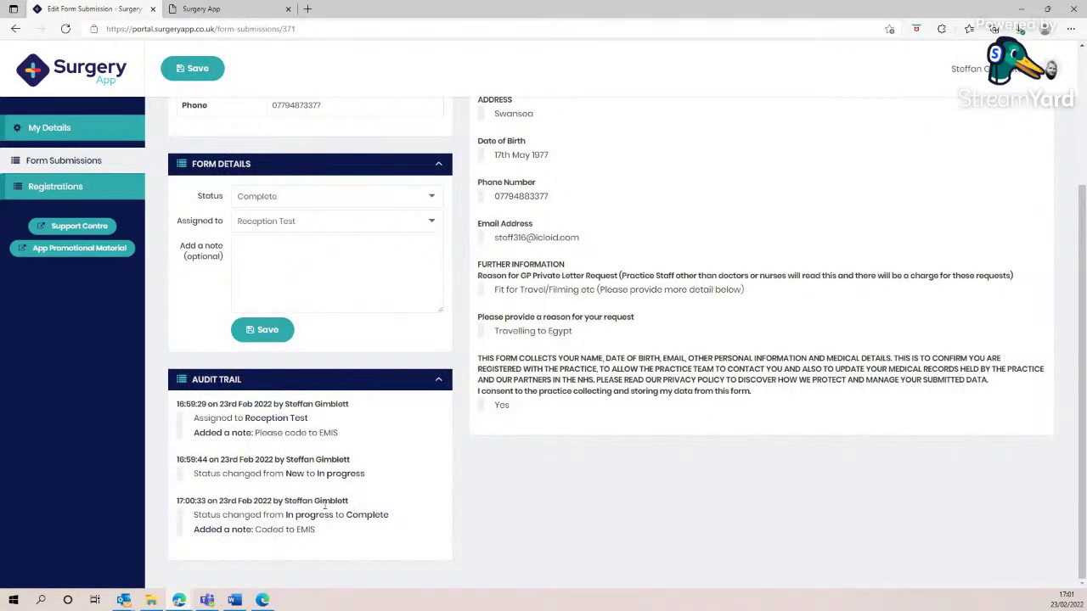
pyautogui.scroll(5, 514, 476)
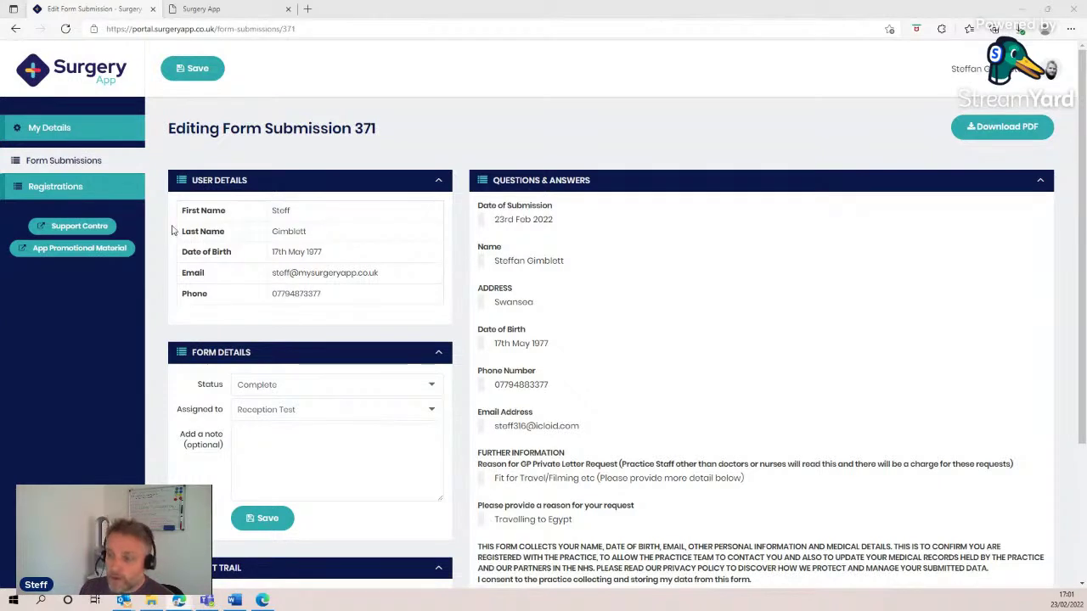
# Return to the form submissions list, and open the Online Service Registrations list
pyautogui.click(100, 162)
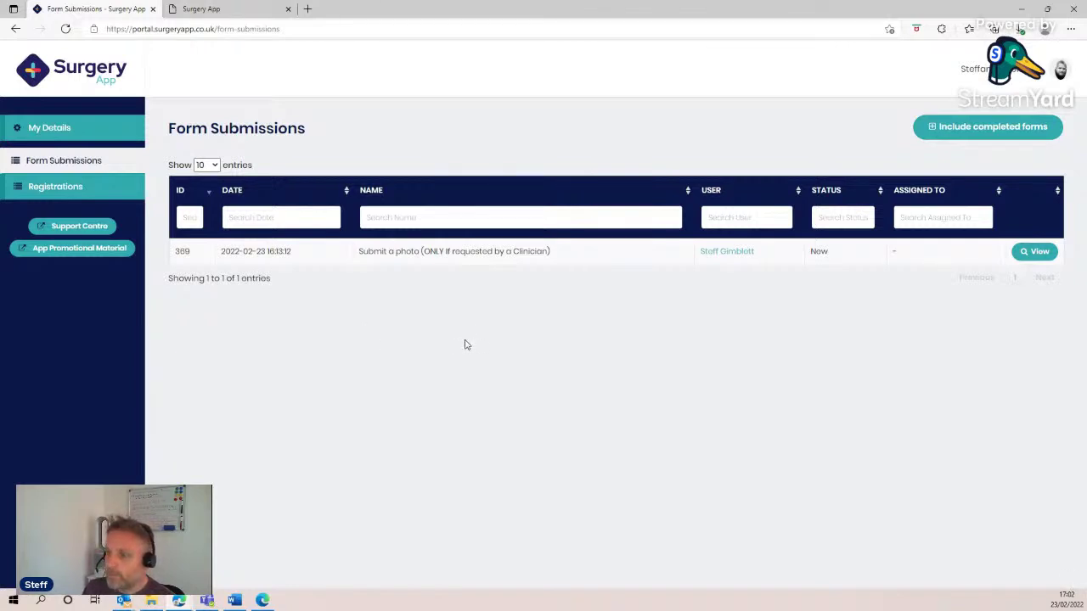
pyautogui.click(85, 192)
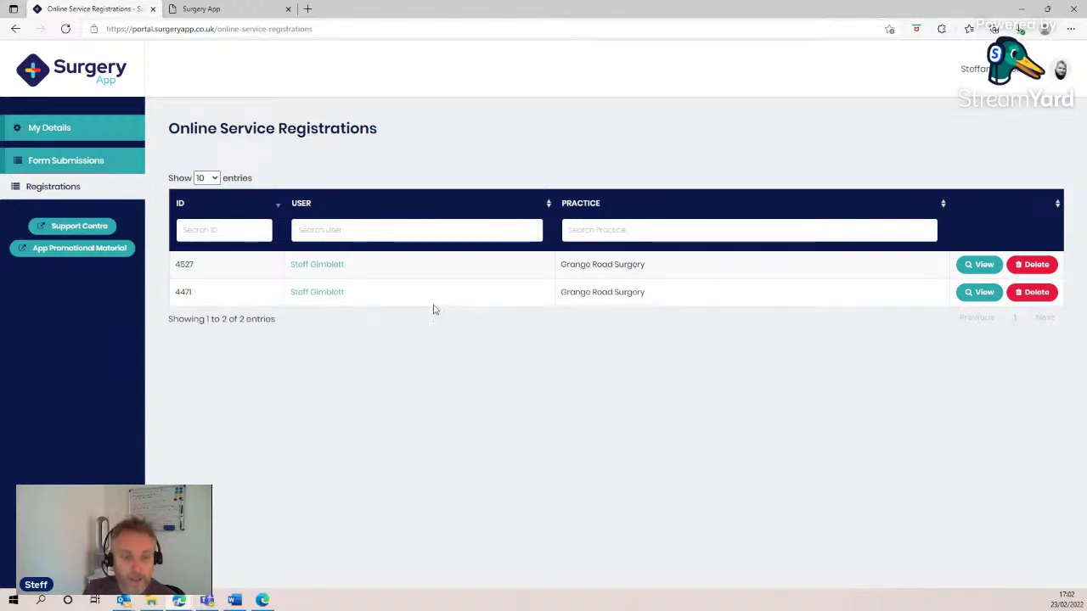
# Log out of the receptionist account and log in as the administrator with the saved email address and password
pyautogui.click(1058, 75)
pyautogui.click(944, 218)
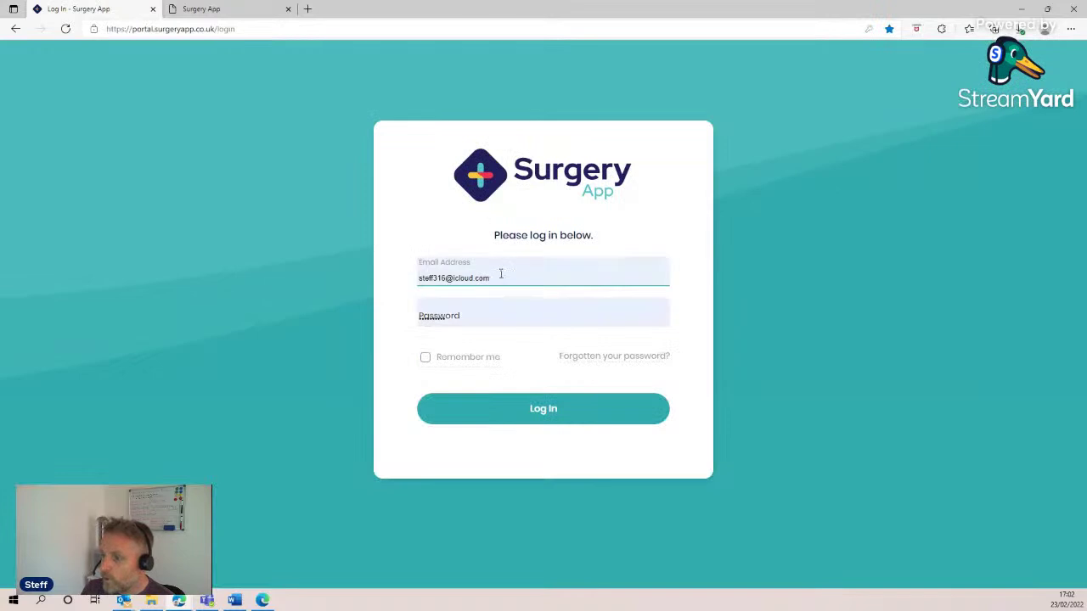
pyautogui.click(501, 277)
pyautogui.click(513, 336)
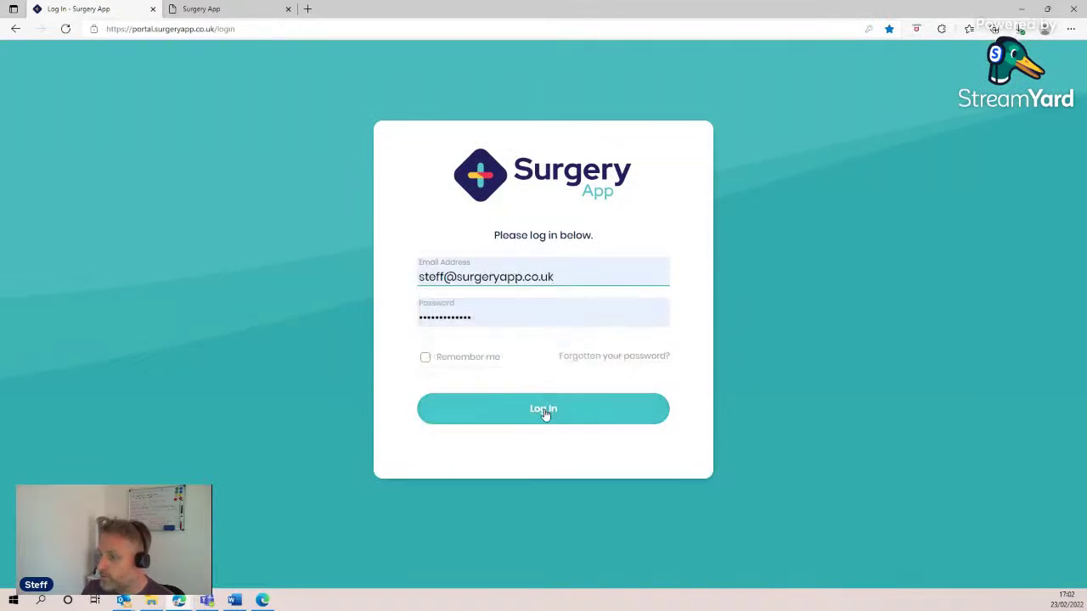
pyautogui.click(544, 413)
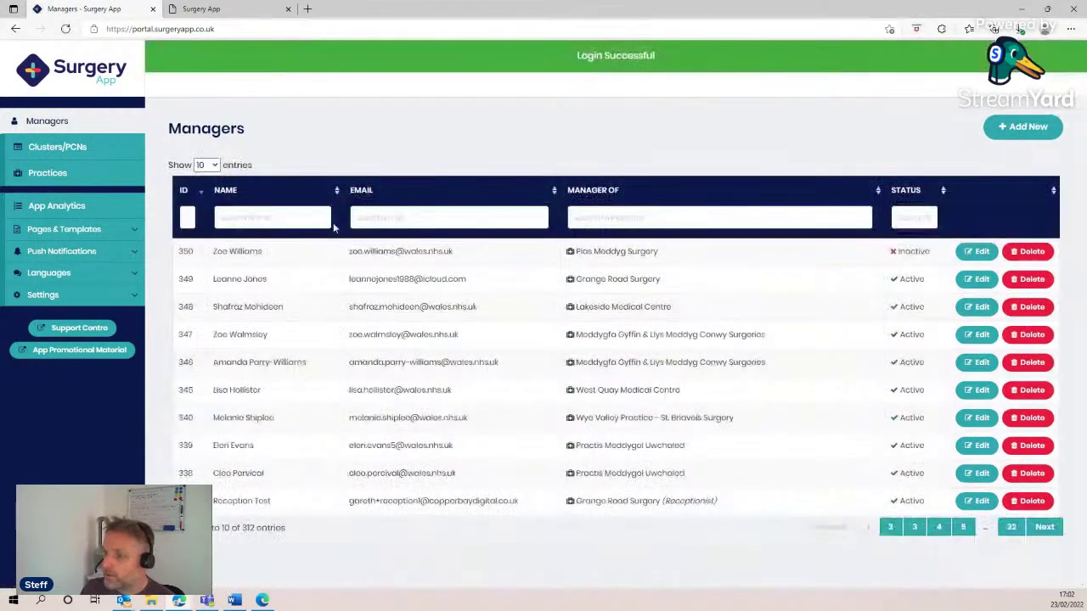
# Find the Grange Road Surgery receptionist by first name in the managers list, and change and save their access level as Practice manager
pyautogui.click(268, 217)
pyautogui.write('steff')
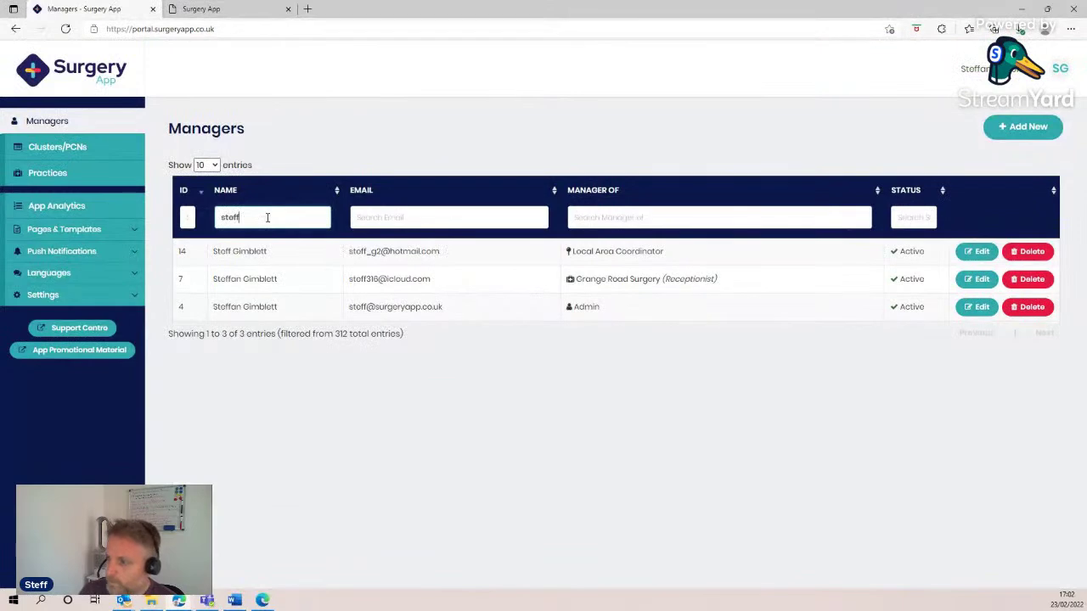
pyautogui.click(977, 280)
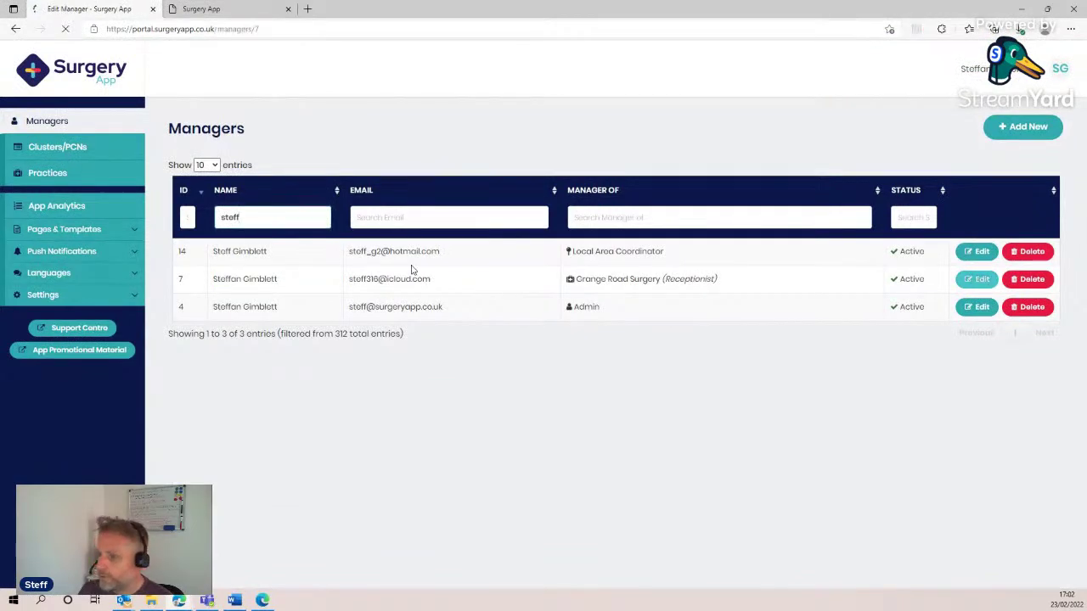
pyautogui.click(314, 226)
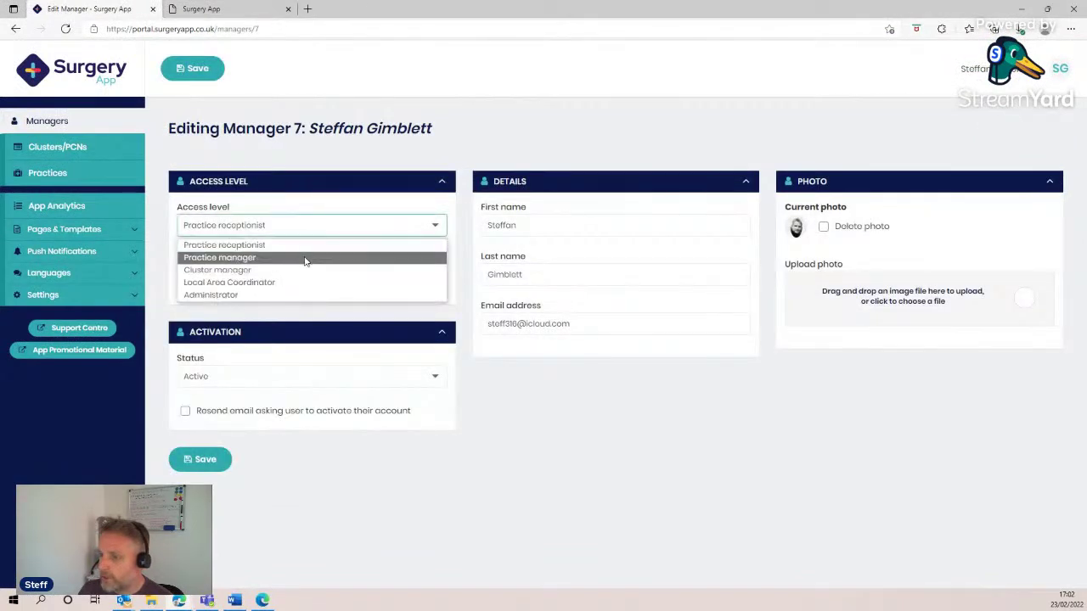
pyautogui.click(308, 256)
pyautogui.click(218, 463)
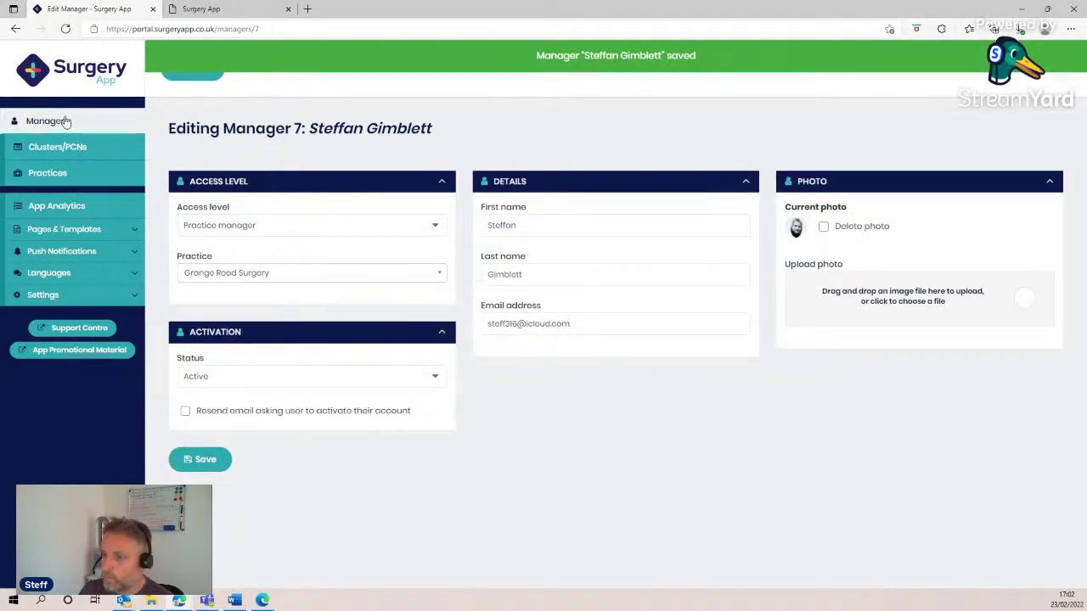
# Log out of the administrator account and log in as the practice manager with the saved email address and password
pyautogui.click(66, 119)
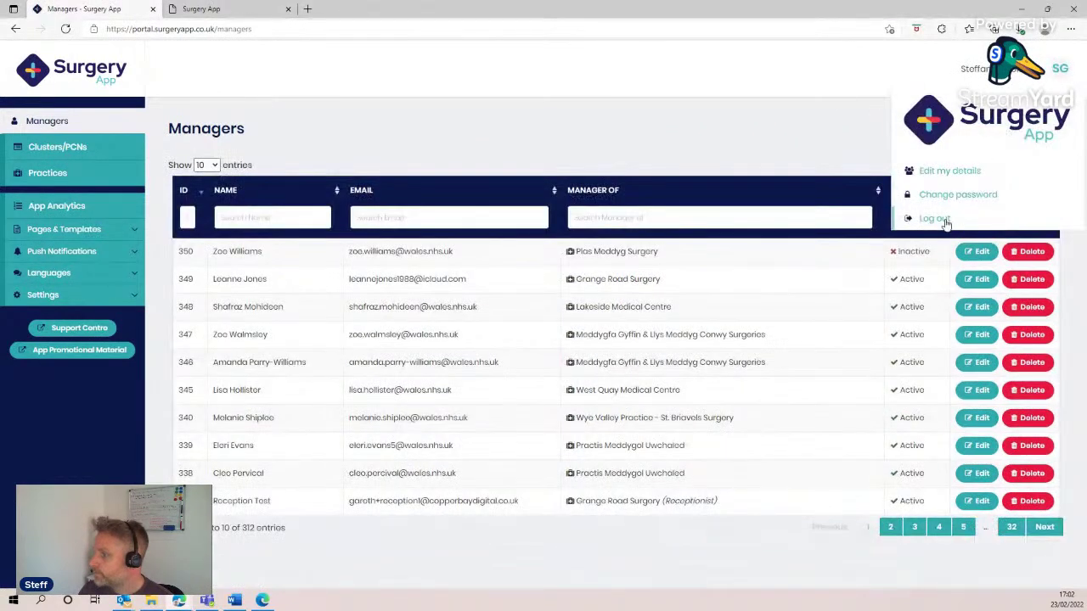
pyautogui.click(934, 218)
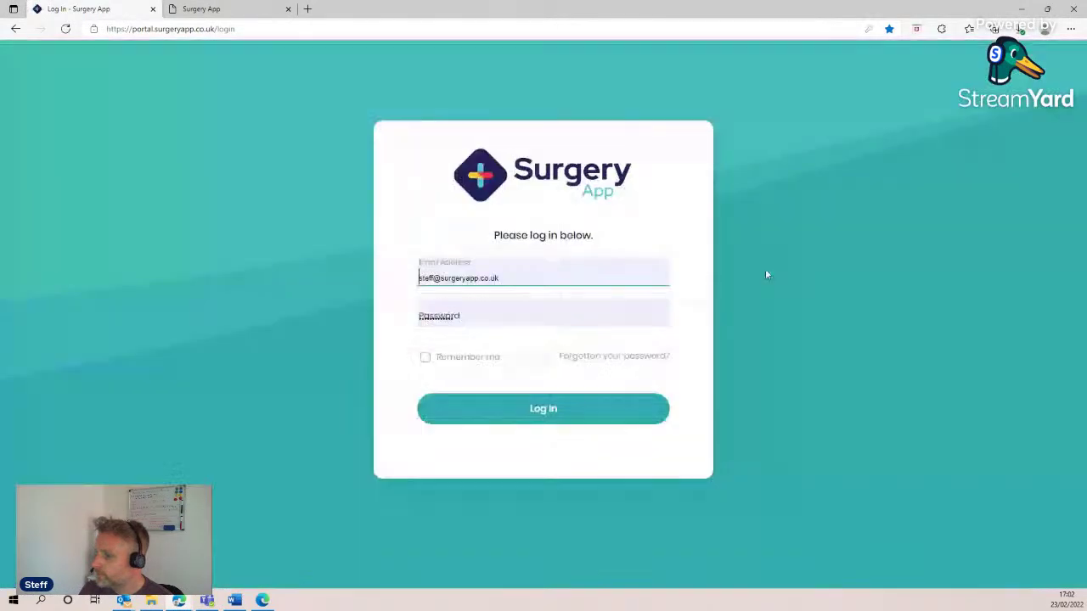
pyautogui.click(561, 281)
pyautogui.click(519, 339)
pyautogui.click(546, 412)
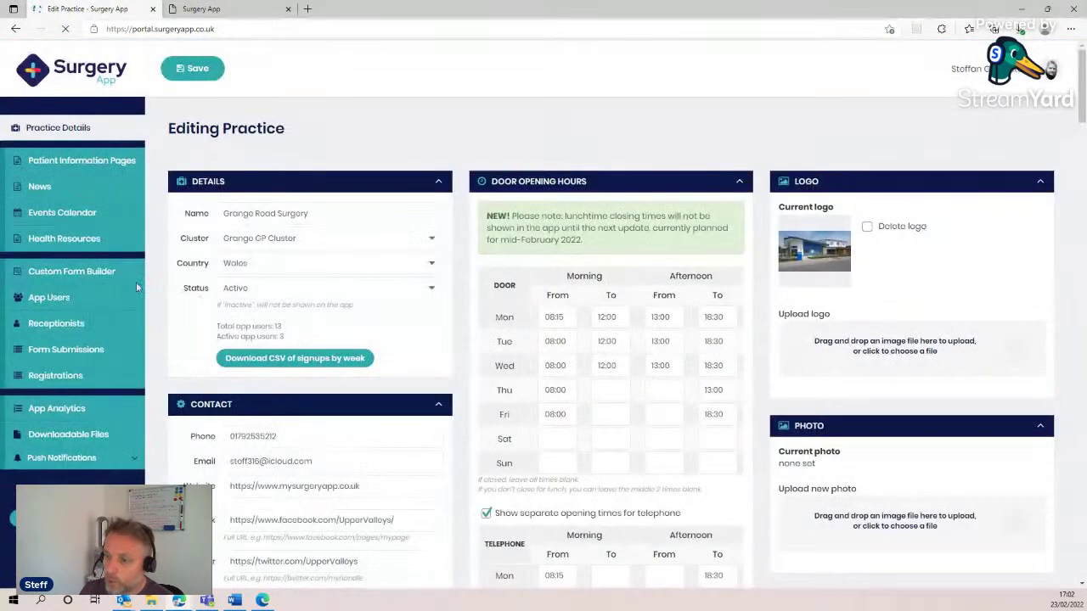
# View the practice's form submissions, and open a blank form for adding a new receptionist
pyautogui.click(103, 351)
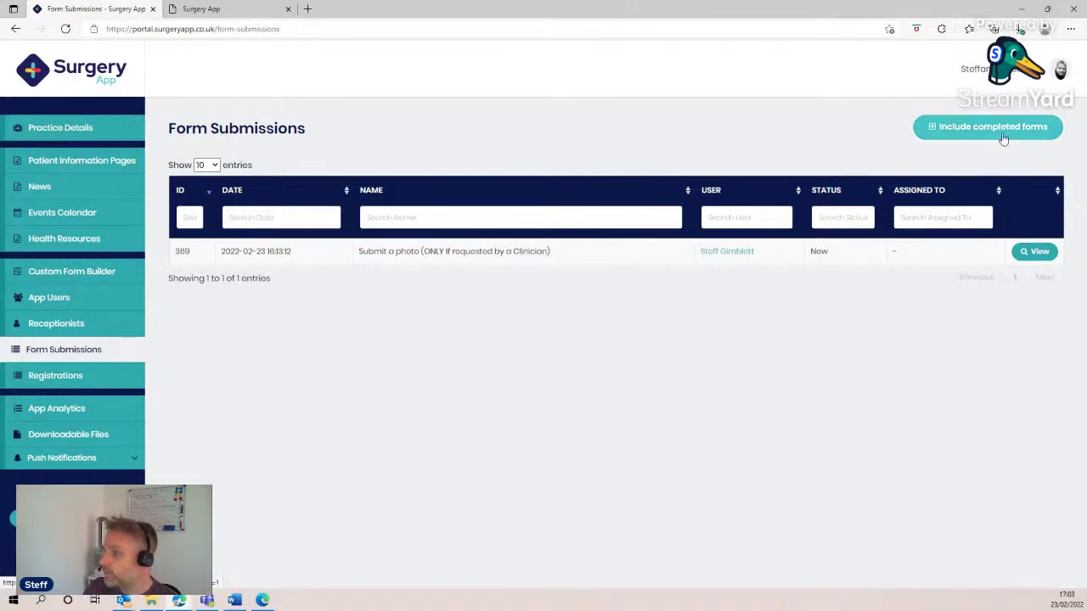
pyautogui.click(101, 327)
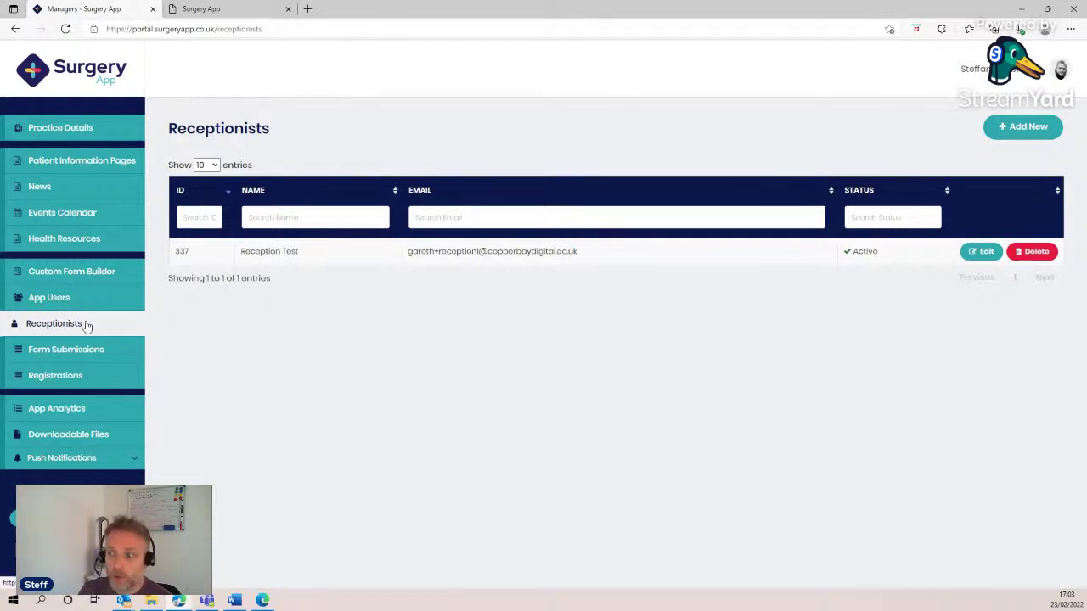
pyautogui.click(992, 129)
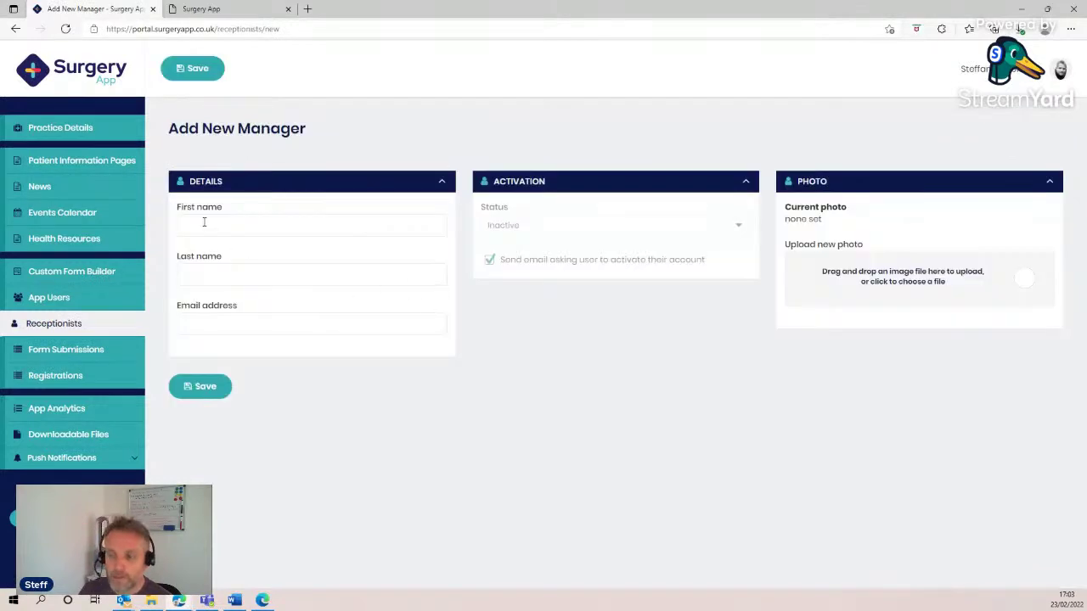